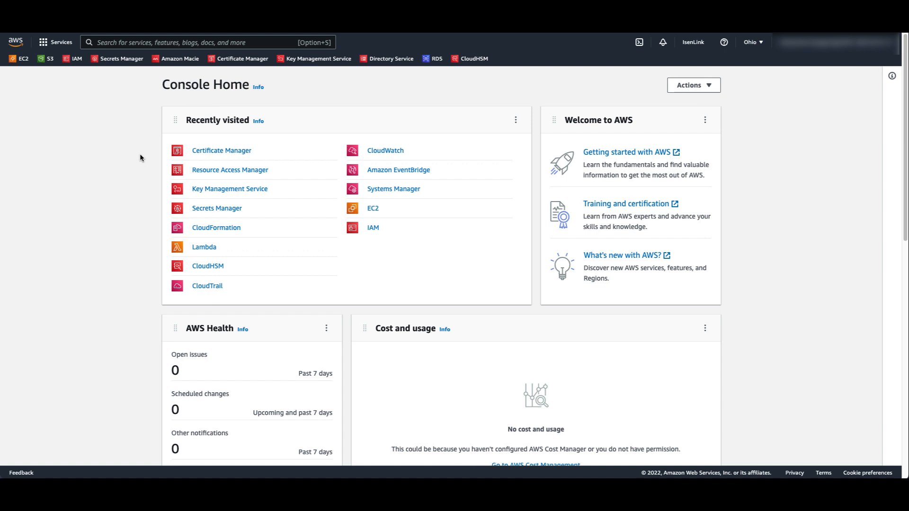
Step: Open AWS Certificate Manager and go to its private certificate authorities
left_click(215, 152)
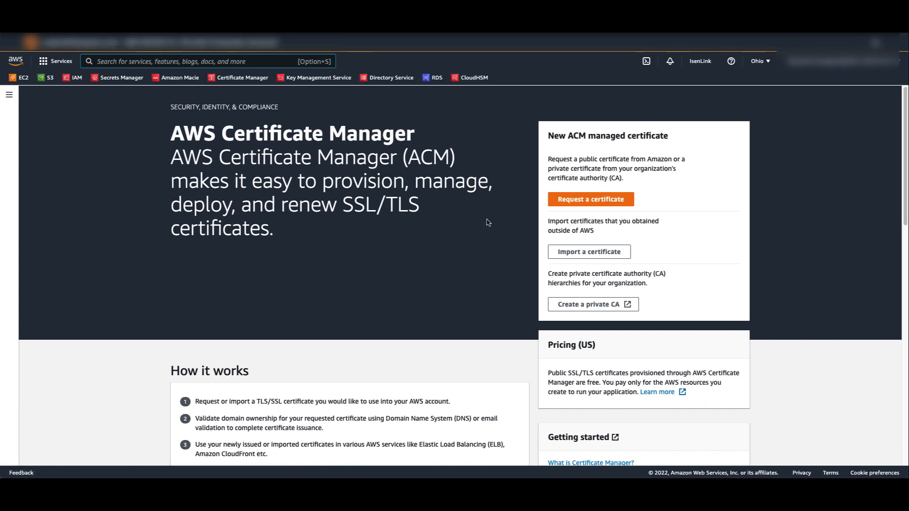
left_click(587, 307)
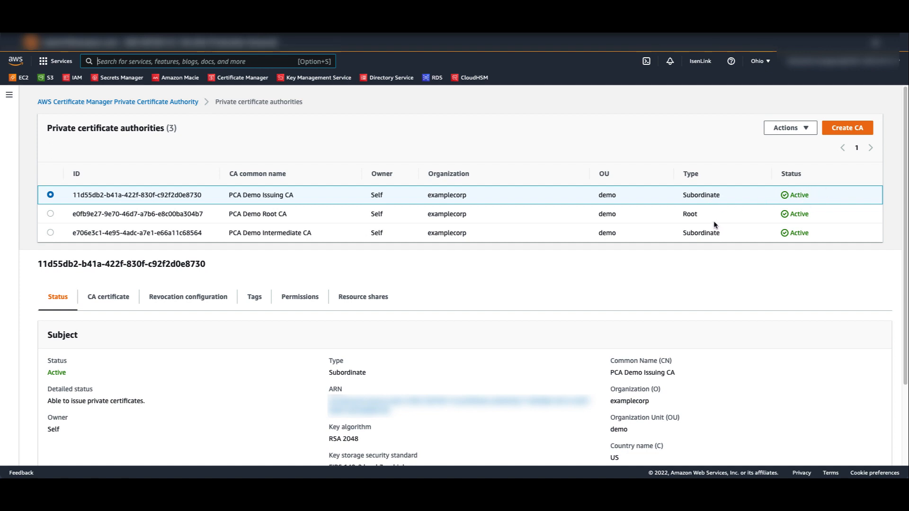
Step: Examine the status, CA certificate details and revocation configuration of the PCA Demo Issuing CA
scroll(553, 308, "down", 2)
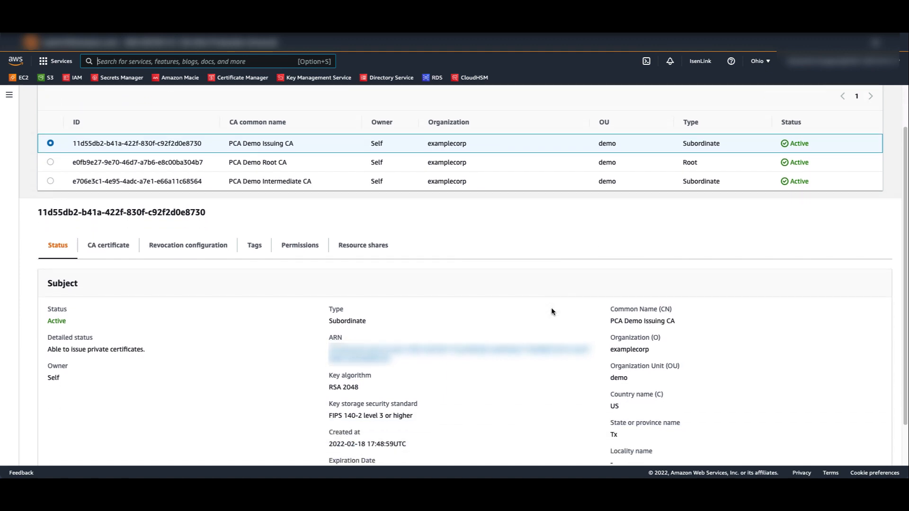
scroll(536, 308, "down", 1)
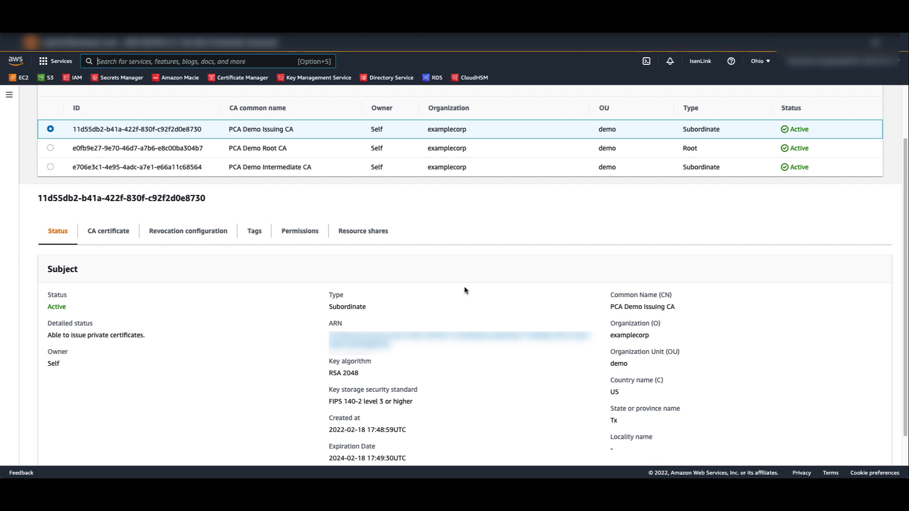
left_click(108, 230)
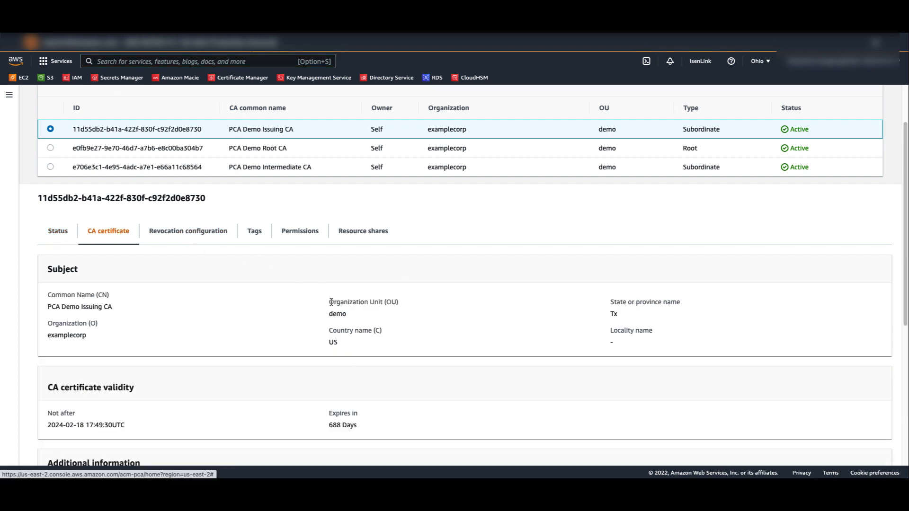
scroll(332, 304, "down", 1)
scroll(331, 304, "down", 2)
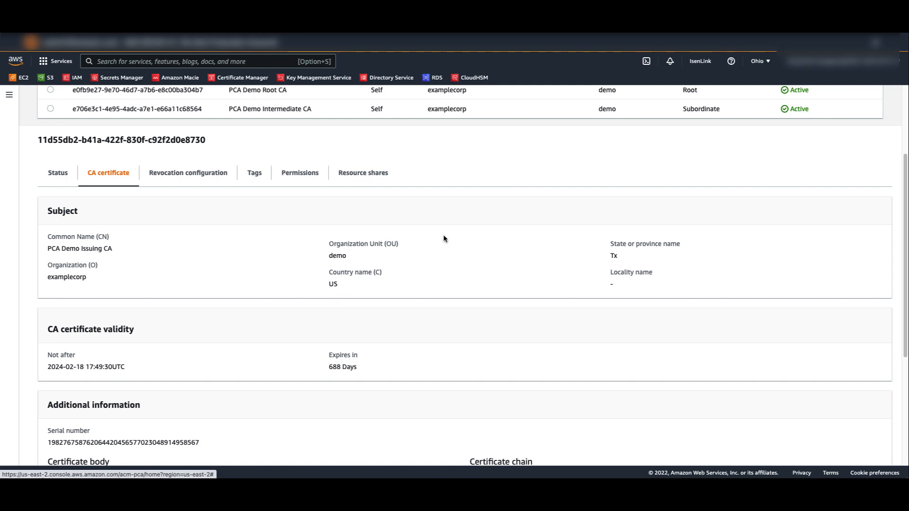
scroll(362, 212, "up", 1)
left_click(182, 182)
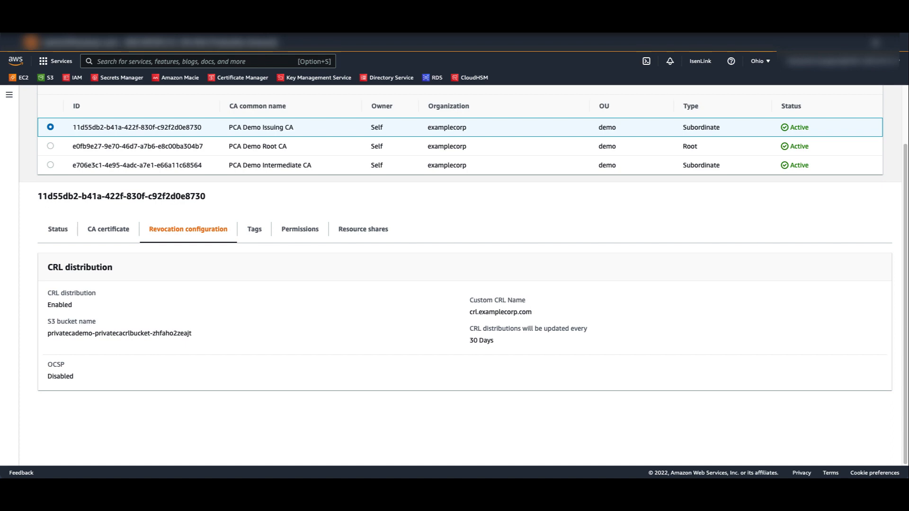
Step: Start creating a new certificate authority of type Root CA and set its subject organization to "Demo"
scroll(774, 274, "up", 2)
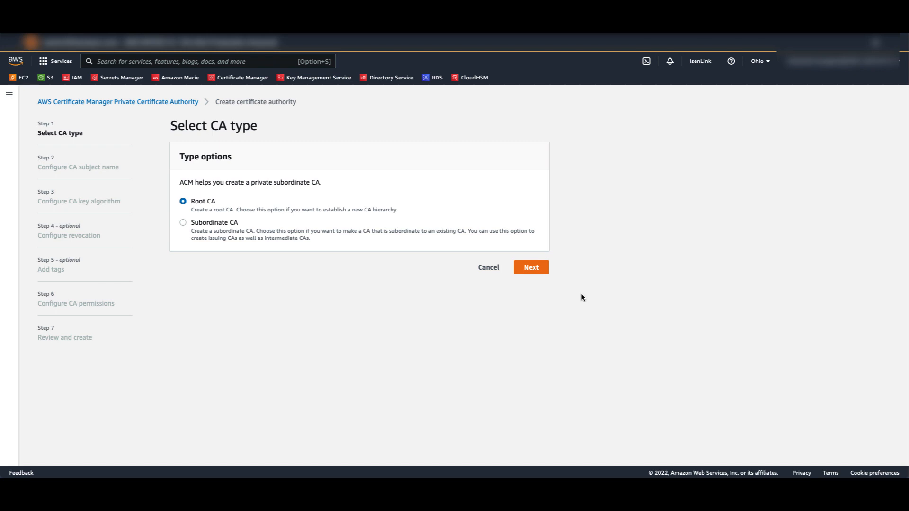
left_click(535, 268)
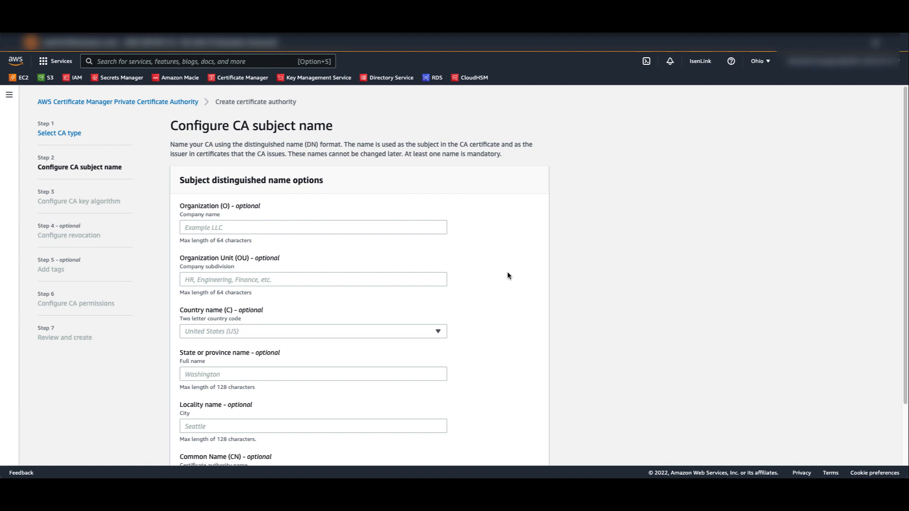
left_click(277, 228)
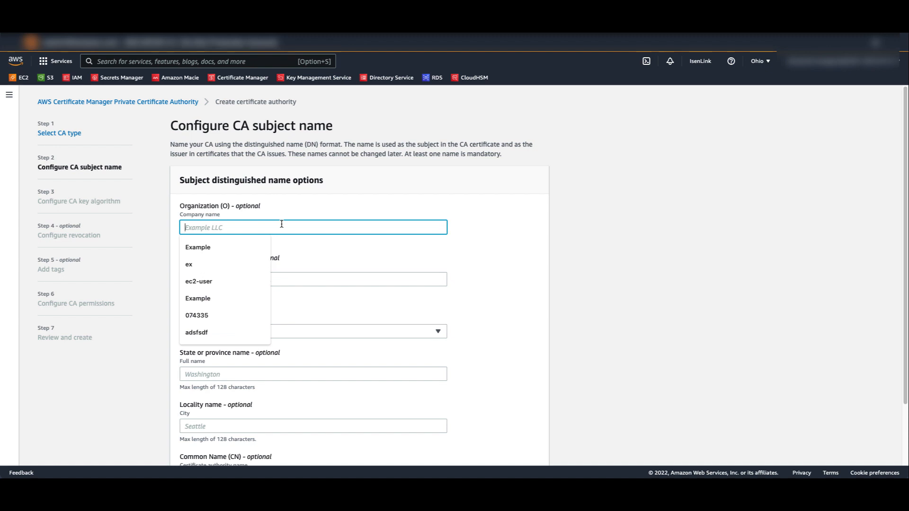
type("Demo")
scroll(308, 266, "down", 2)
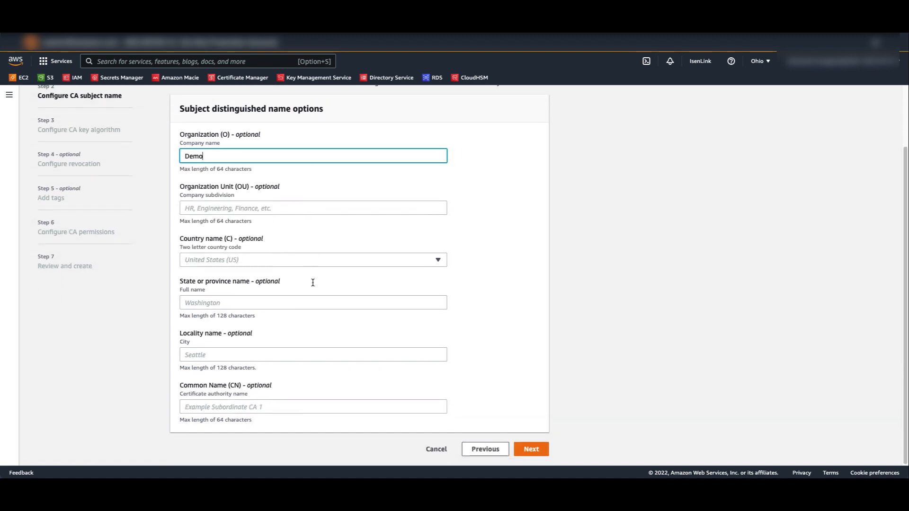
Step: Set the CA's common name to "example root ca" and accept the subject name settings
left_click(255, 407)
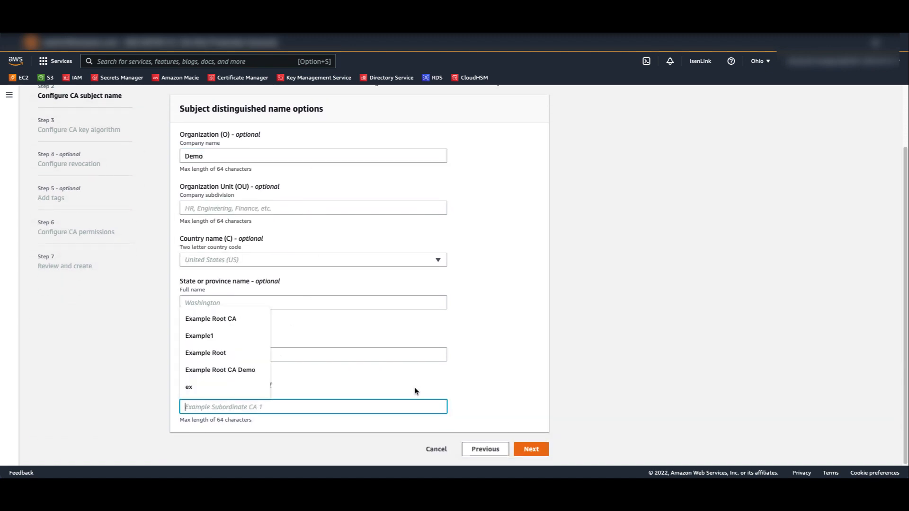
type("ex")
key("BackSpace")
key("BackSpace")
type("e")
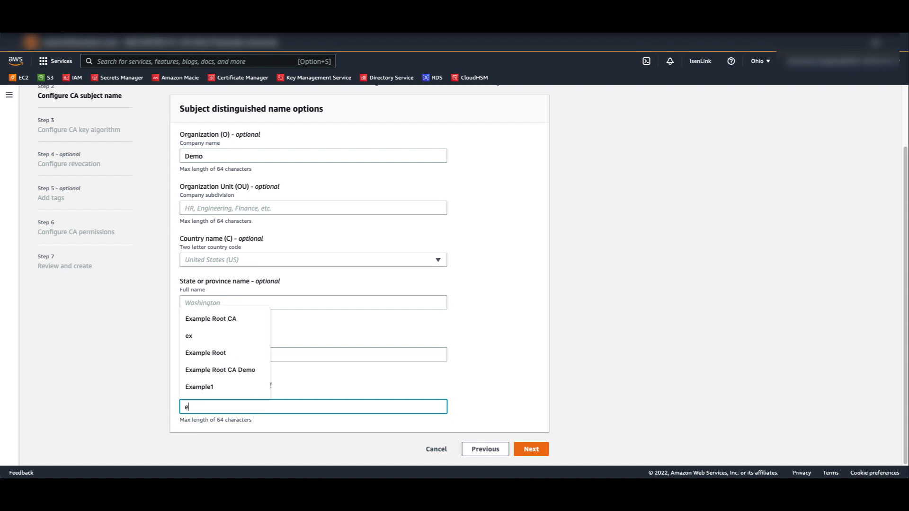
type("xample root ca")
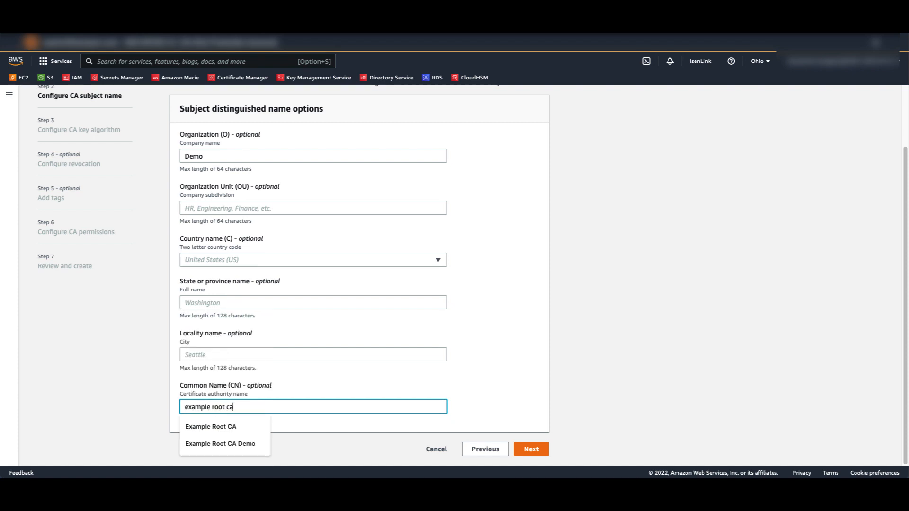
left_click(553, 387)
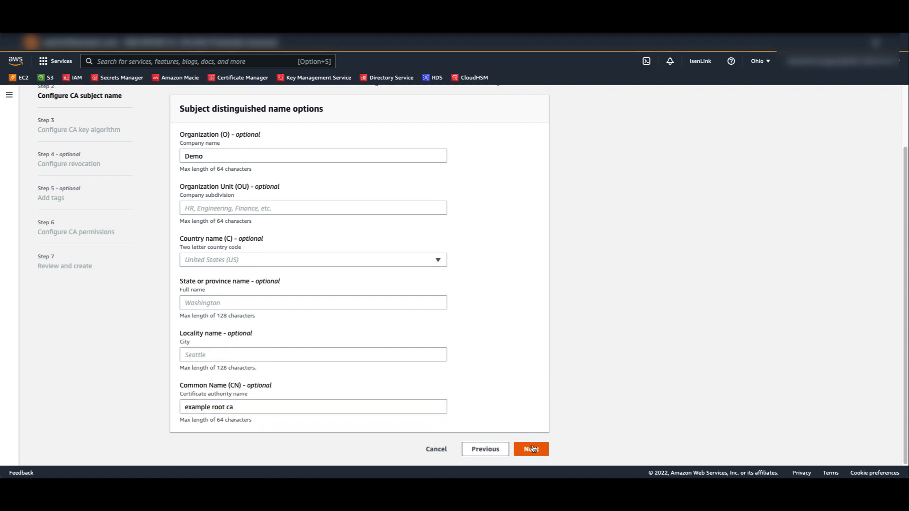
left_click(533, 448)
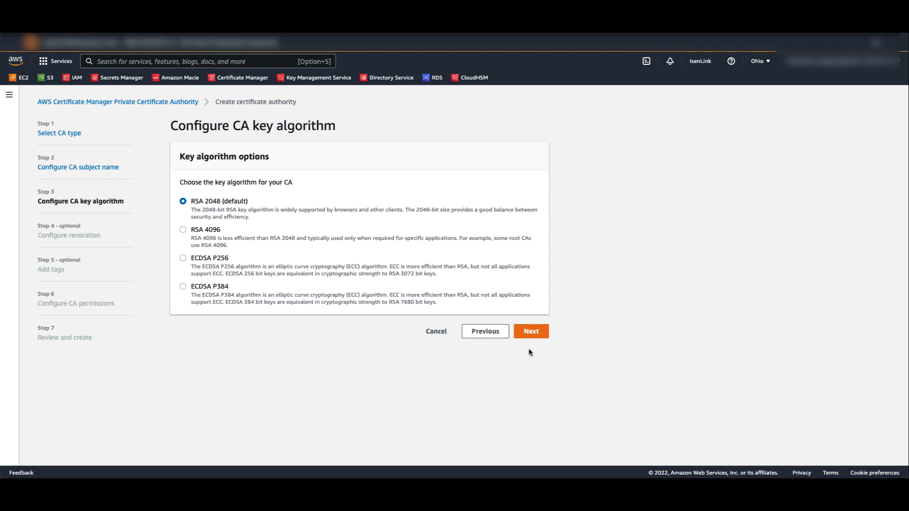
Step: Accept the RSA 2048 key algorithm, no revocation options, no tags, and authorized ACM access for certificate renewal
left_click(532, 333)
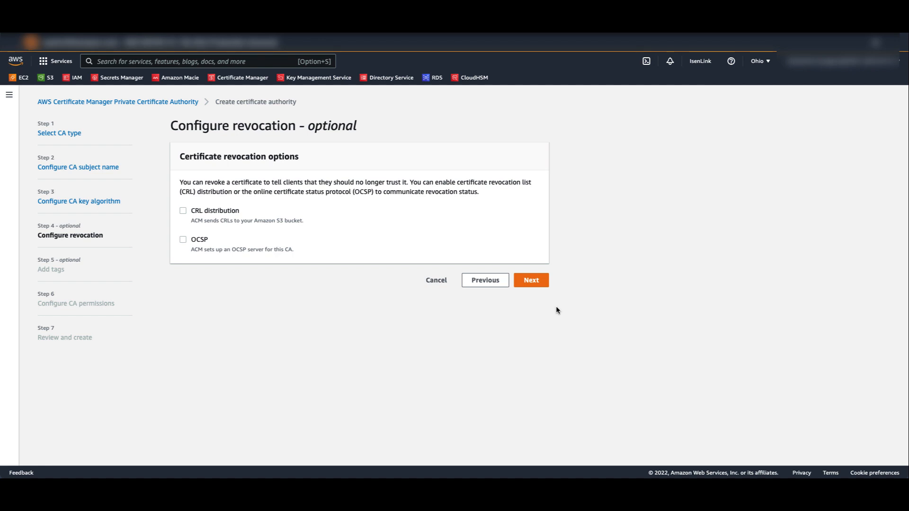
left_click(540, 283)
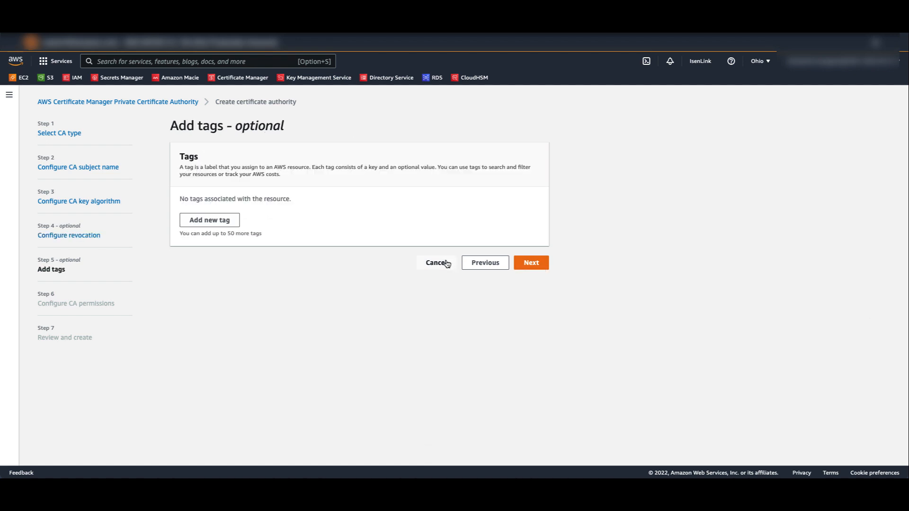
left_click(534, 265)
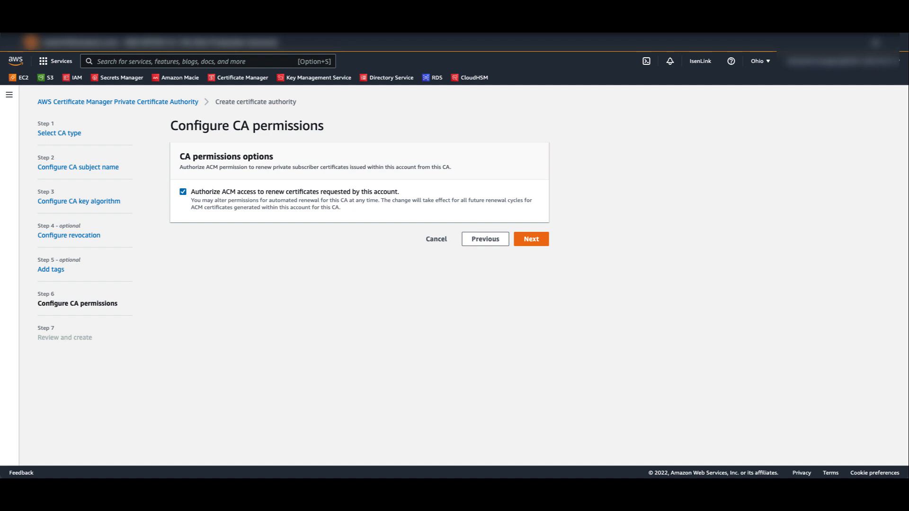
left_click(528, 235)
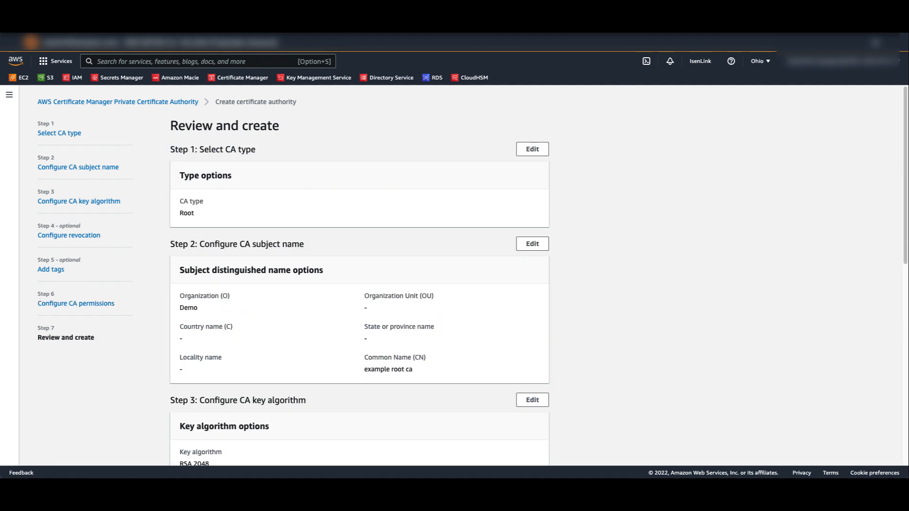
Step: Review the root CA's settings, acknowledge the monthly pricing charge and create the CA
scroll(558, 314, "down", 2)
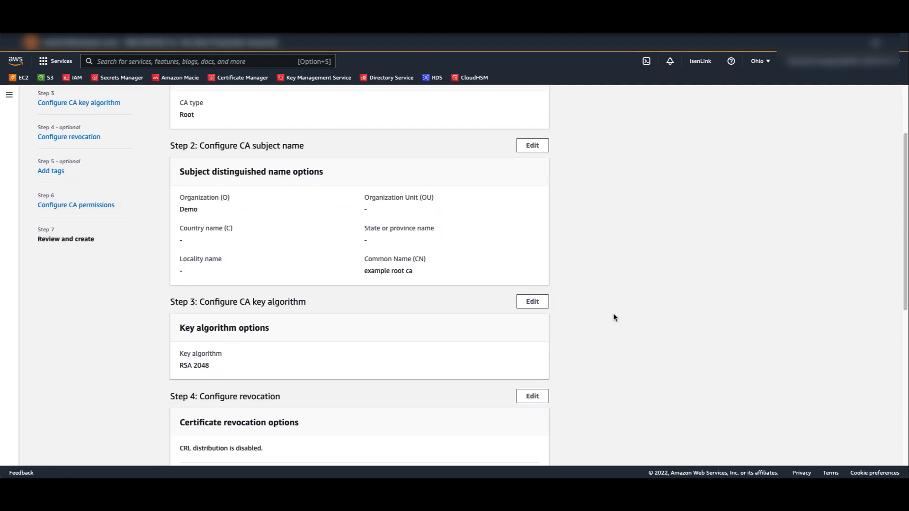
scroll(617, 312, "down", 6)
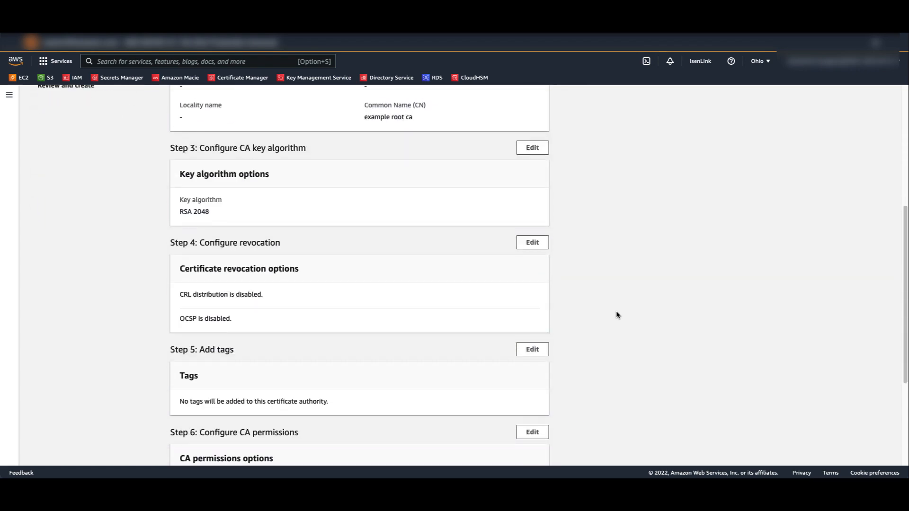
left_click(453, 397)
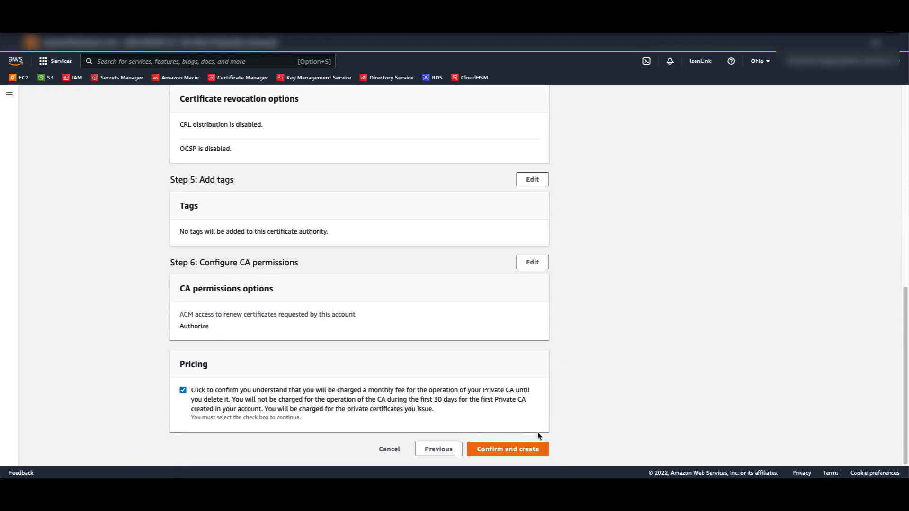
left_click(536, 448)
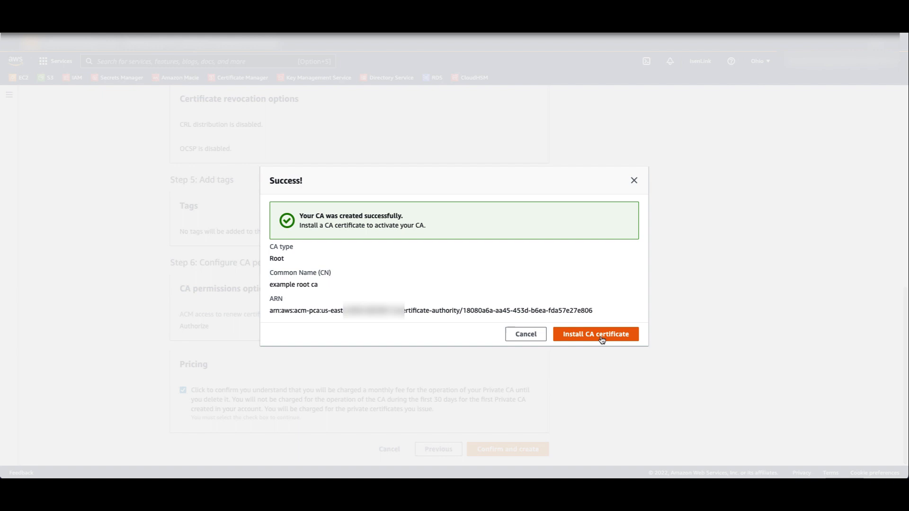
Step: Install the root CA certificate with a validity of 10 years and the SHA256WITHRSA signature algorithm
left_click(600, 335)
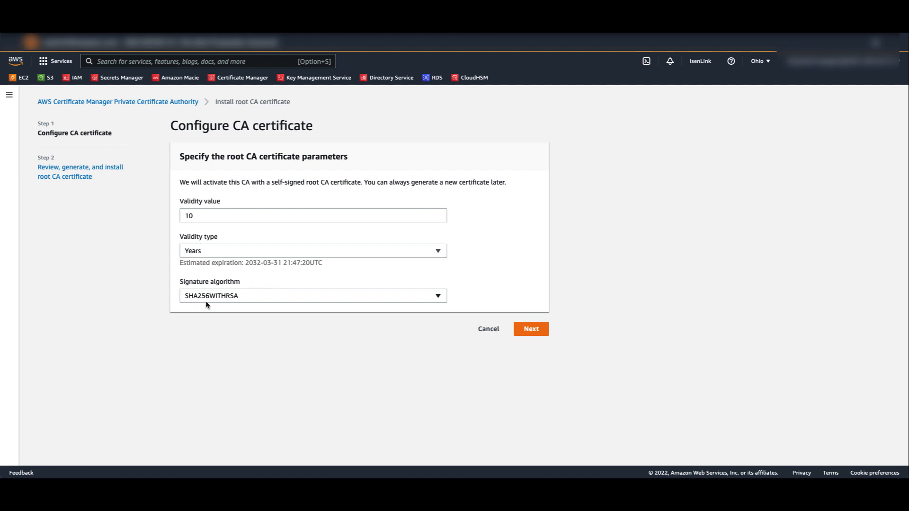
left_click(533, 332)
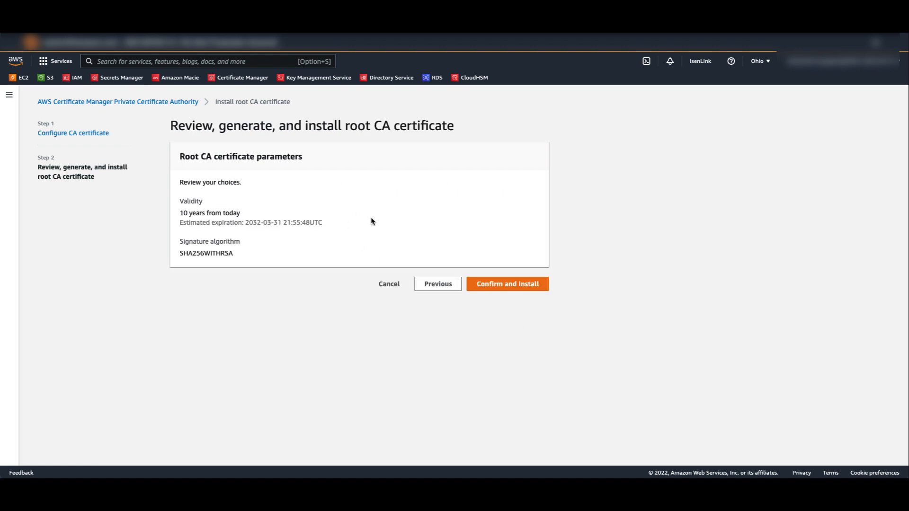
left_click(519, 283)
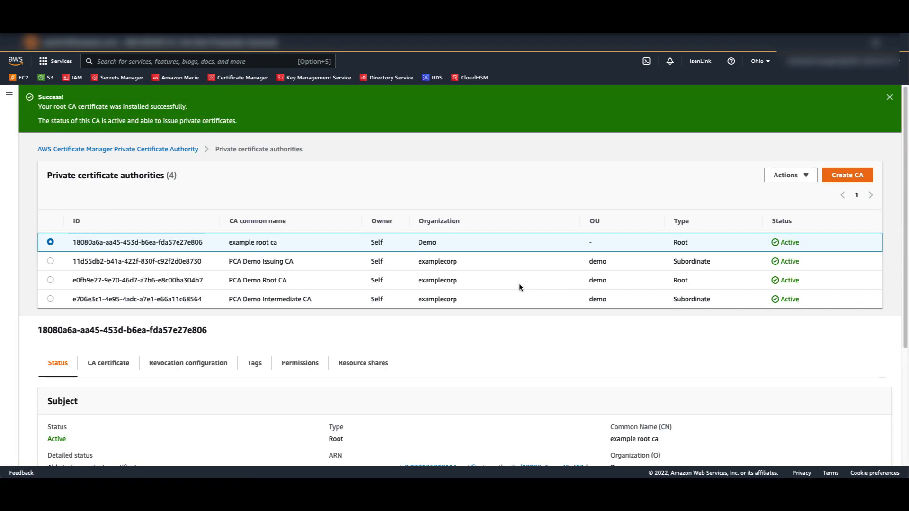